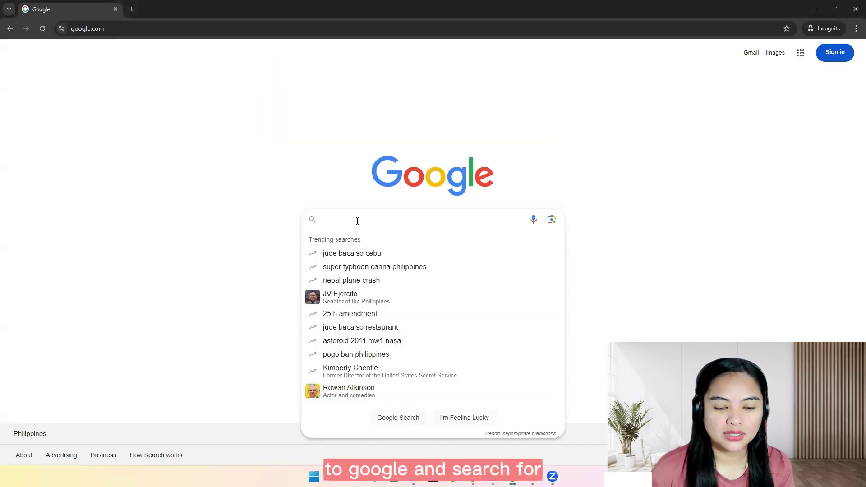
{"action": "type", "text": "ww"}
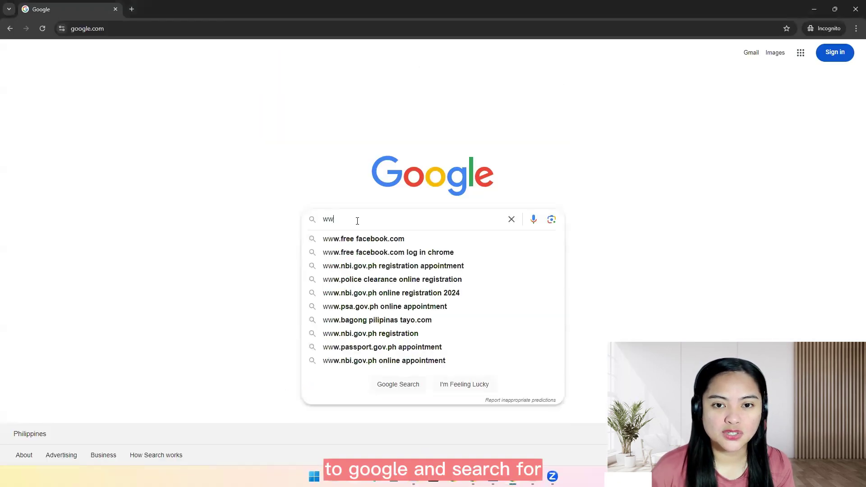
{"action": "type", "text": "w.passpor"}
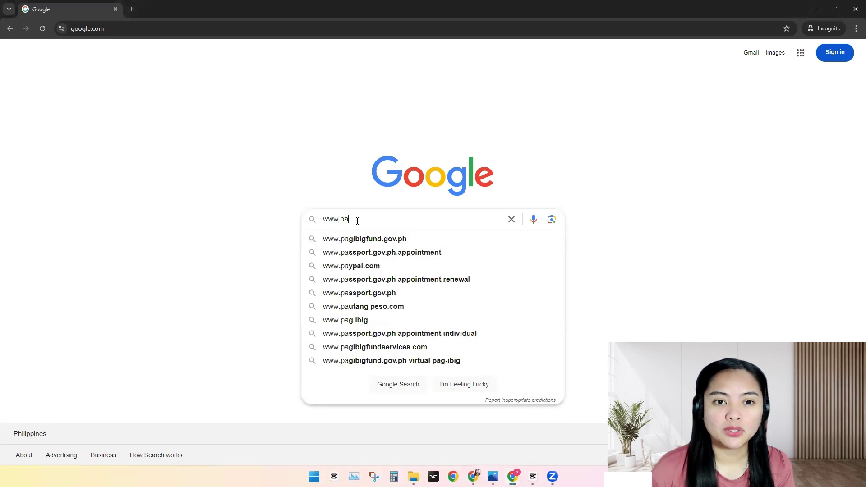
{"action": "type", "text": "t.gov.ph/review"}
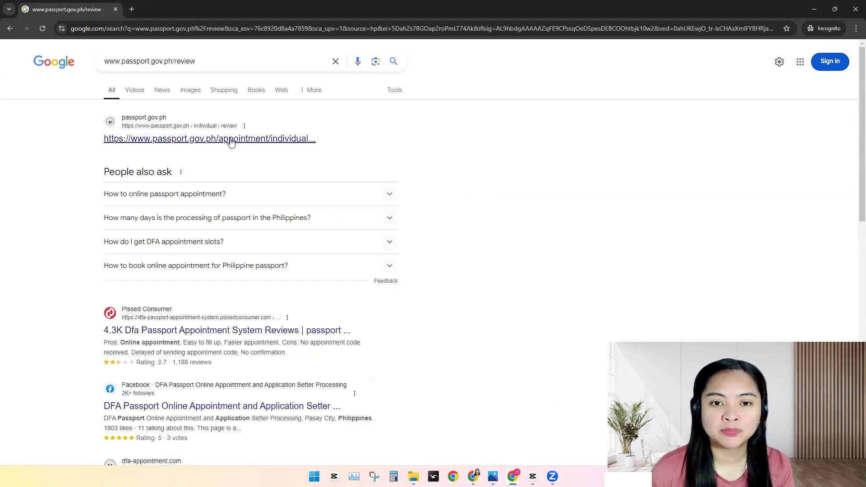
{"action": "left_click", "coordinate": [231, 140]}
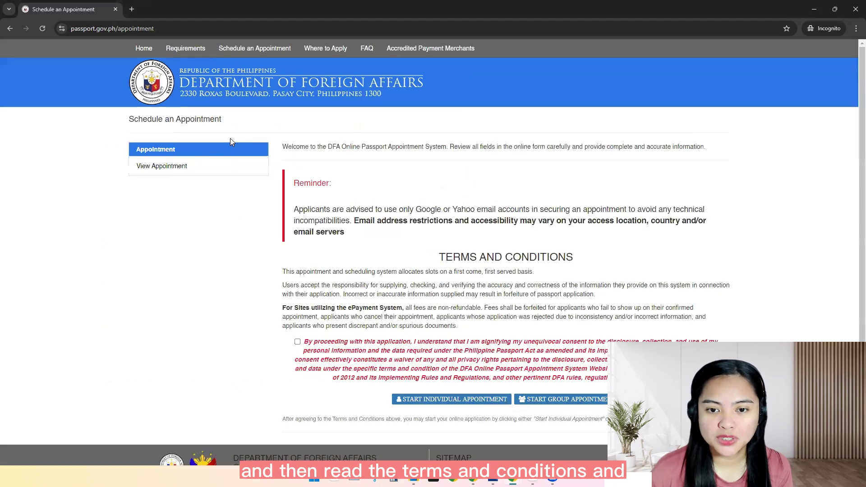
{"action": "left_click", "coordinate": [297, 342]}
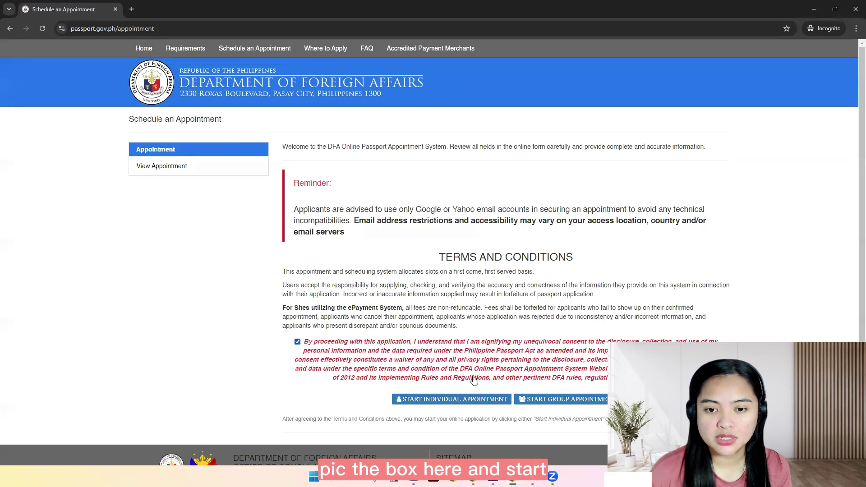
{"action": "left_click", "coordinate": [475, 400]}
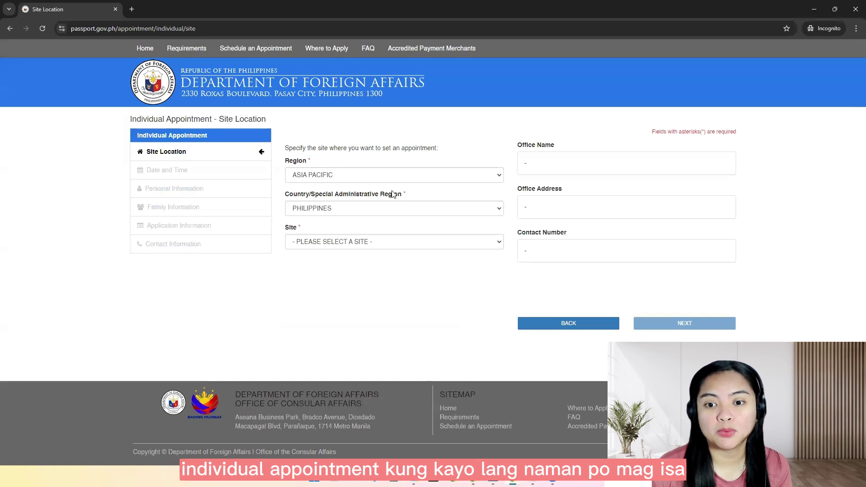
Step: Keep region ASIA PACIFIC, pick site SAN PABLO (SM CITY SAN PABLO), accept the notice, and continue
{"action": "left_click", "coordinate": [387, 182]}
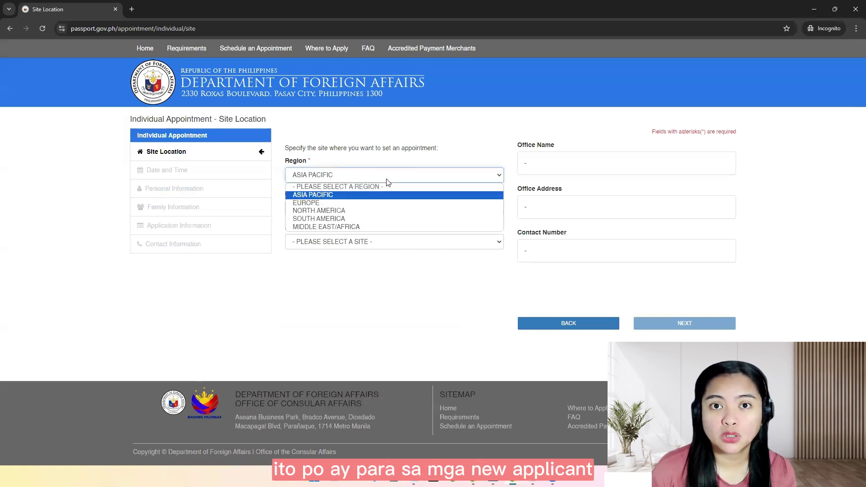
{"action": "left_click", "coordinate": [386, 180]}
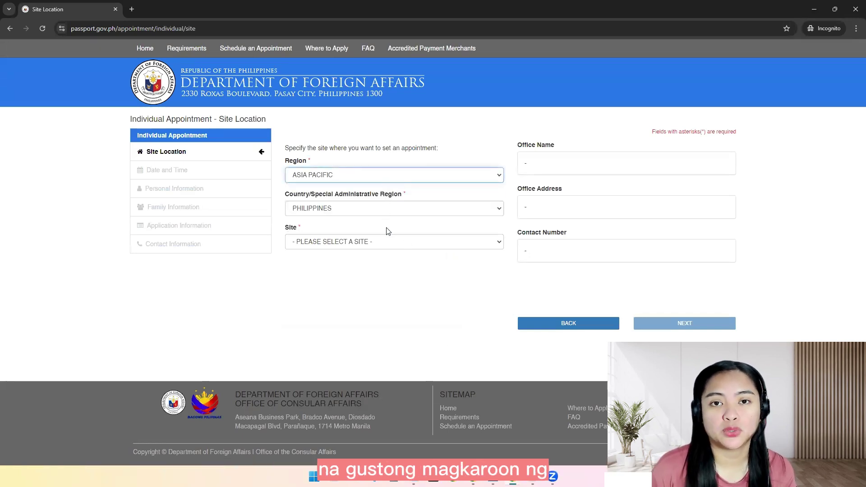
{"action": "left_click", "coordinate": [388, 243]}
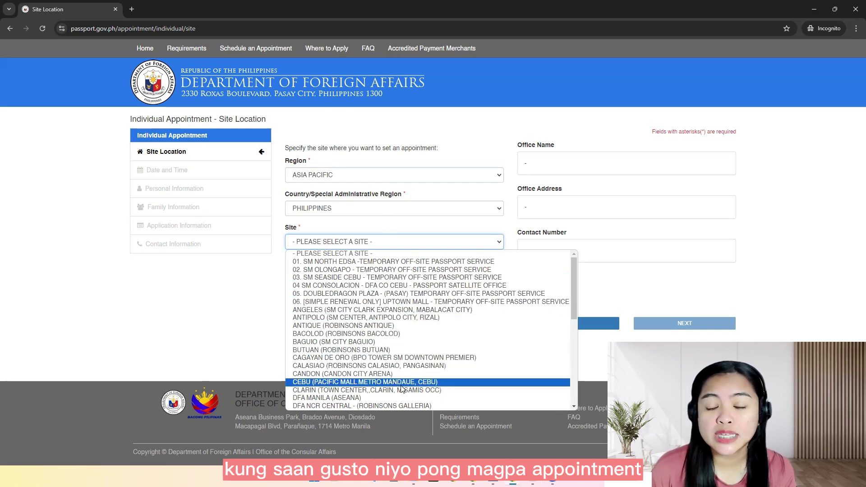
{"action": "scroll", "coordinate": [407, 392], "scroll_direction": "down", "scroll_amount": 4}
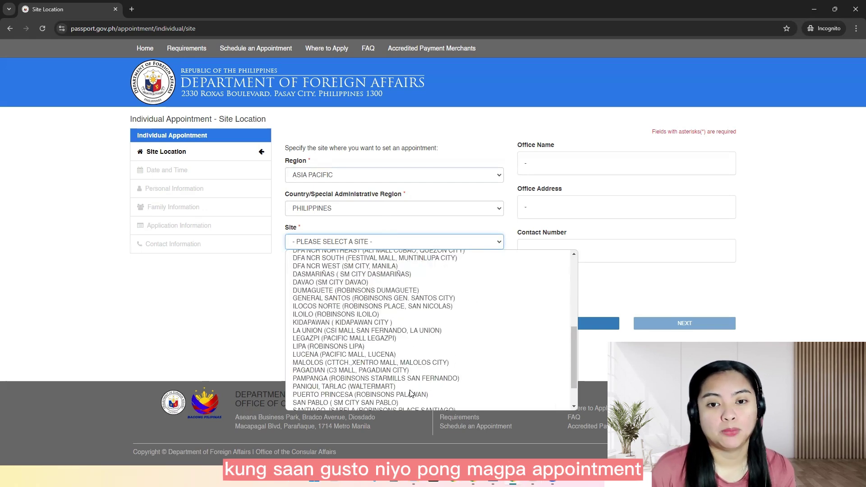
{"action": "scroll", "coordinate": [410, 394], "scroll_direction": "up", "scroll_amount": 2}
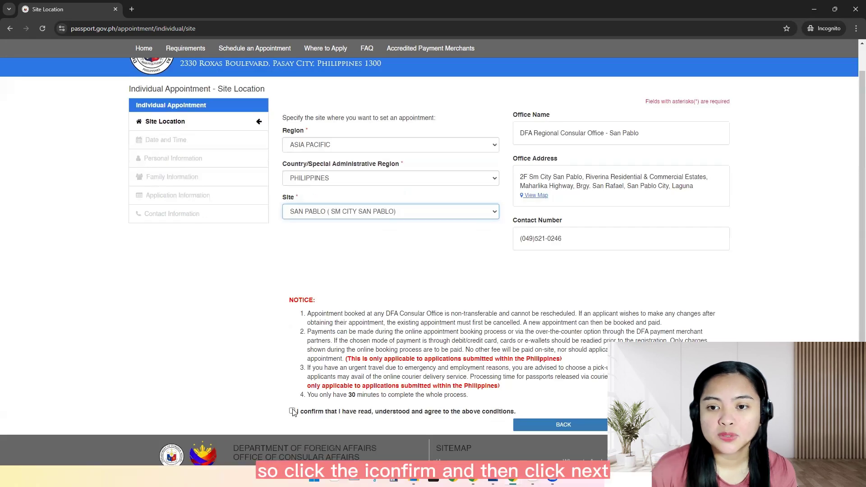
{"action": "left_click", "coordinate": [292, 412]}
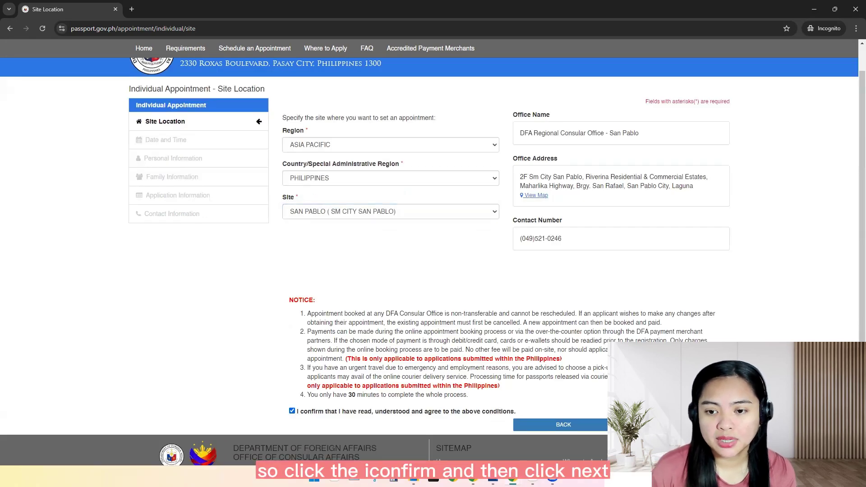
{"action": "left_click", "coordinate": [679, 425]}
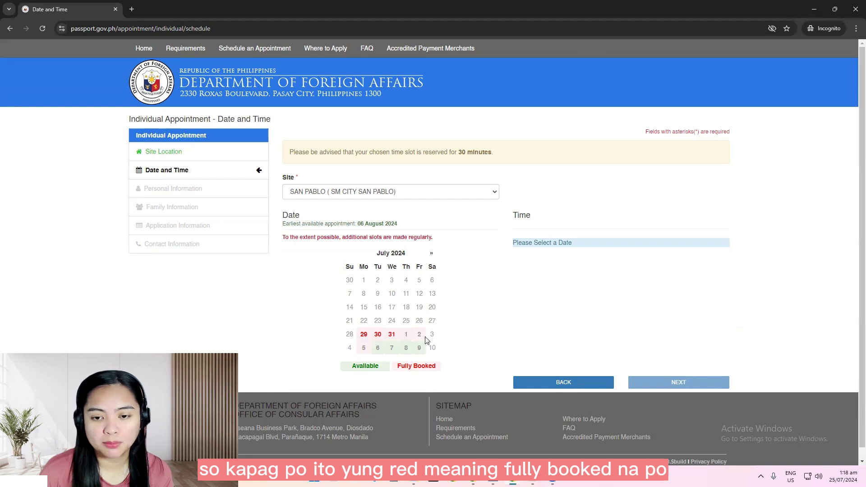
Step: Pick August 12, 2024 as the appointment date with the 12:00-13:00 time slot
{"action": "left_click", "coordinate": [432, 254]}
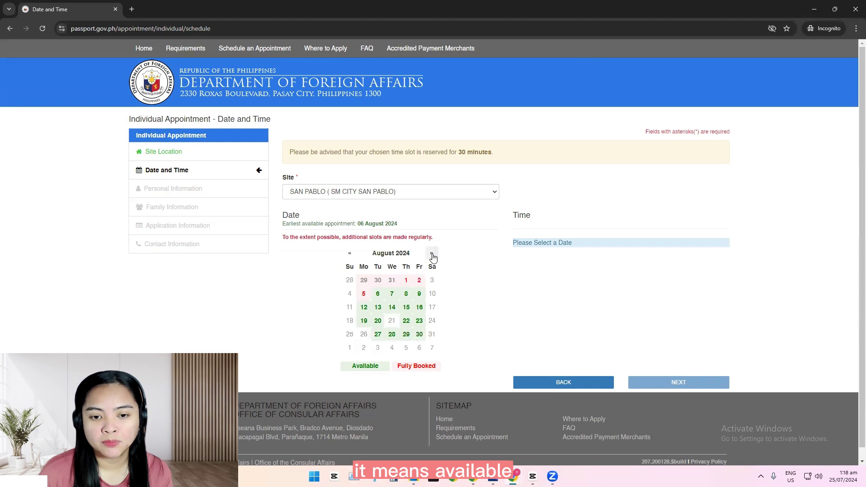
{"action": "left_click", "coordinate": [365, 309]}
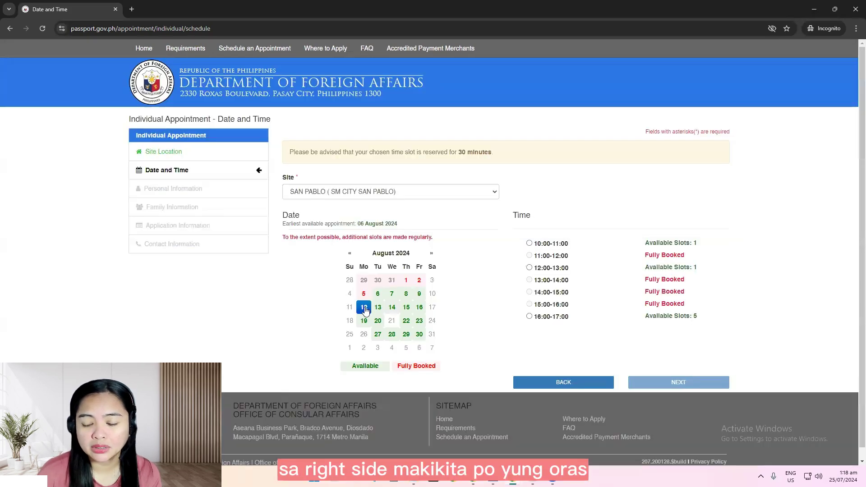
{"action": "left_click", "coordinate": [530, 317]}
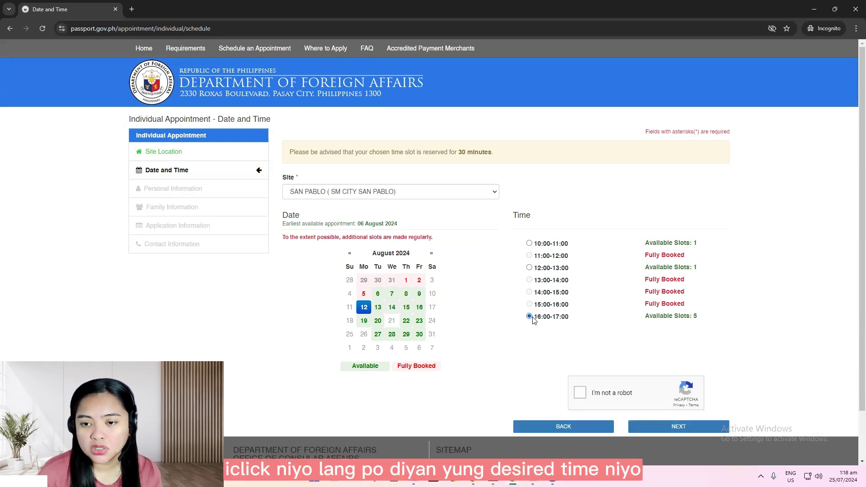
{"action": "left_click", "coordinate": [531, 268]}
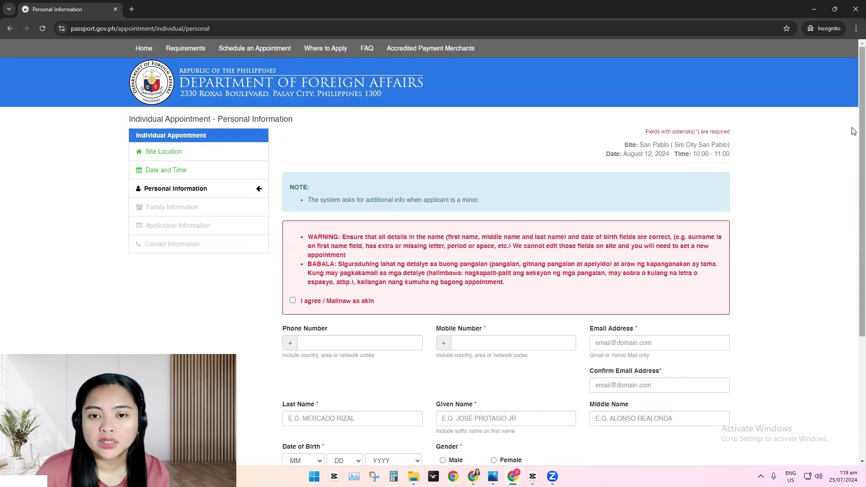
Step: Read through the English and Filipino warnings about correct names and birth date
{"action": "left_click_drag", "start_coordinate": [309, 237], "coordinate": [502, 238]}
{"action": "left_click", "coordinate": [340, 265]}
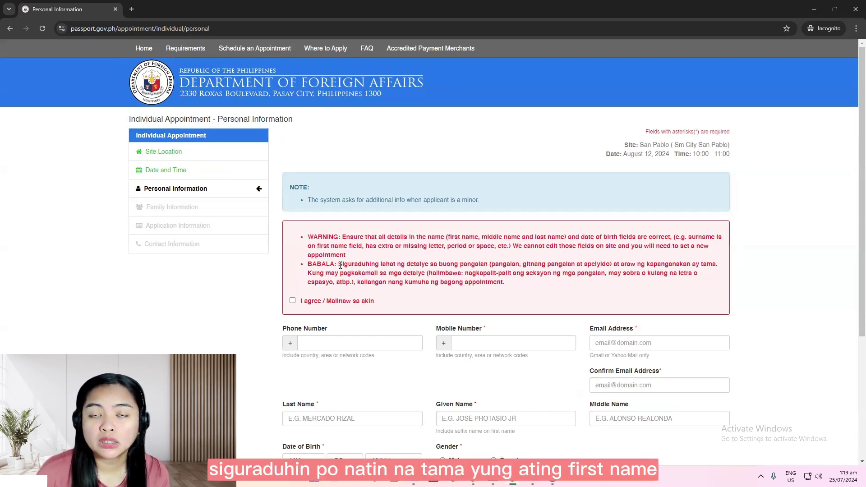
{"action": "left_click_drag", "start_coordinate": [349, 266], "coordinate": [722, 266]}
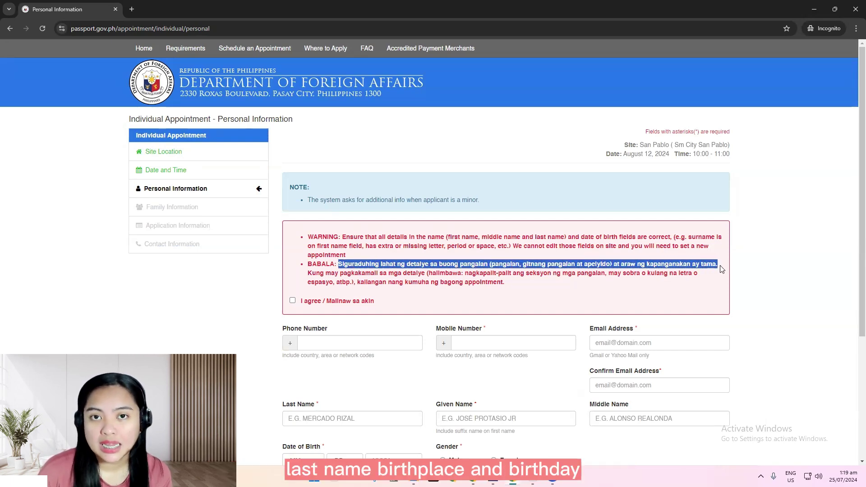
{"action": "left_click_drag", "start_coordinate": [309, 277], "coordinate": [702, 275]}
{"action": "left_click_drag", "start_coordinate": [308, 282], "coordinate": [506, 285]}
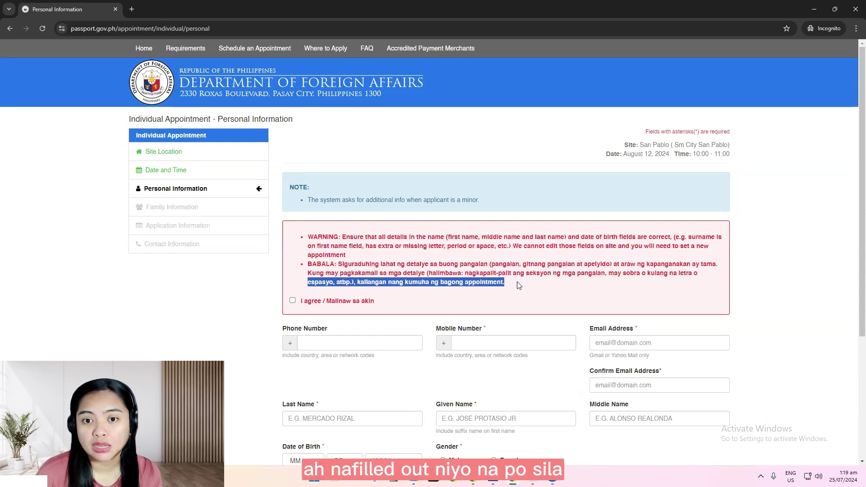
{"action": "left_click", "coordinate": [498, 282]}
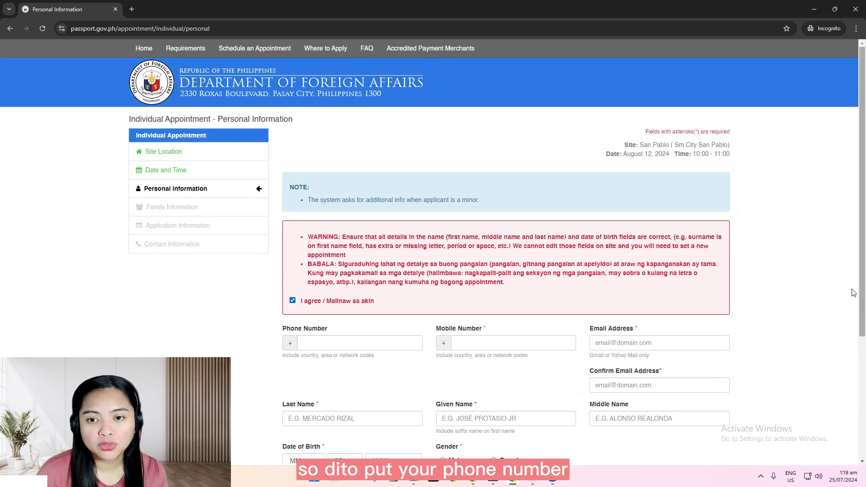
Step: Fill in the phone number on the Personal Information form and continue to Family Information
{"action": "left_click_drag", "start_coordinate": [854, 283], "coordinate": [854, 381]}
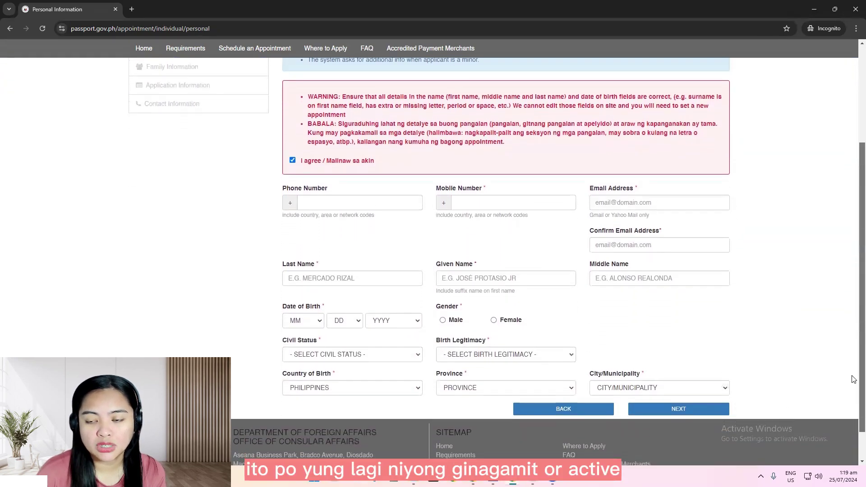
{"action": "left_click", "coordinate": [315, 206]}
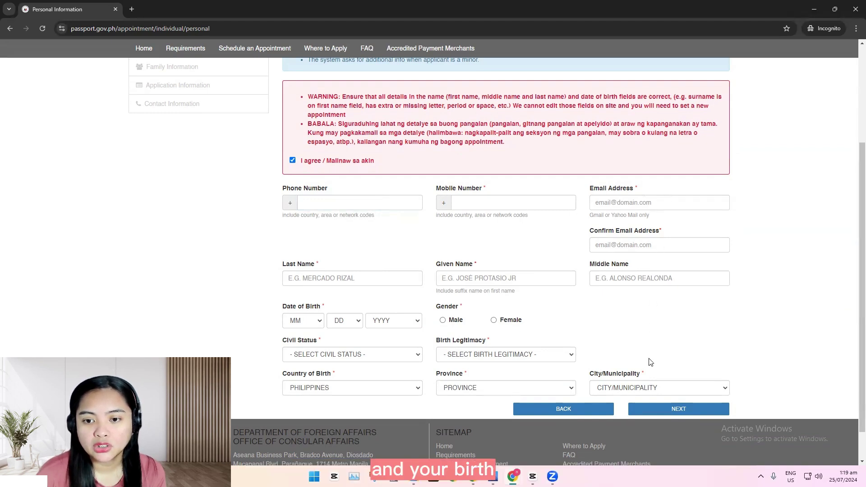
{"action": "left_click", "coordinate": [314, 202]}
{"action": "left_click", "coordinate": [311, 226]}
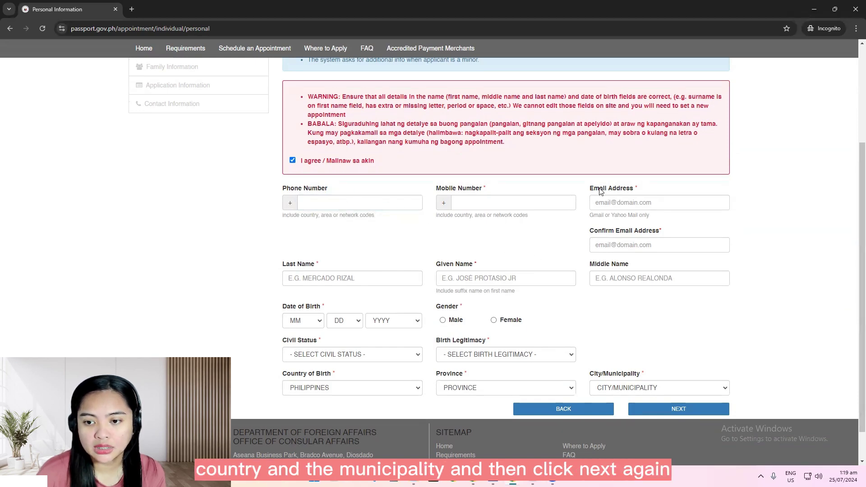
{"action": "left_click", "coordinate": [679, 409]}
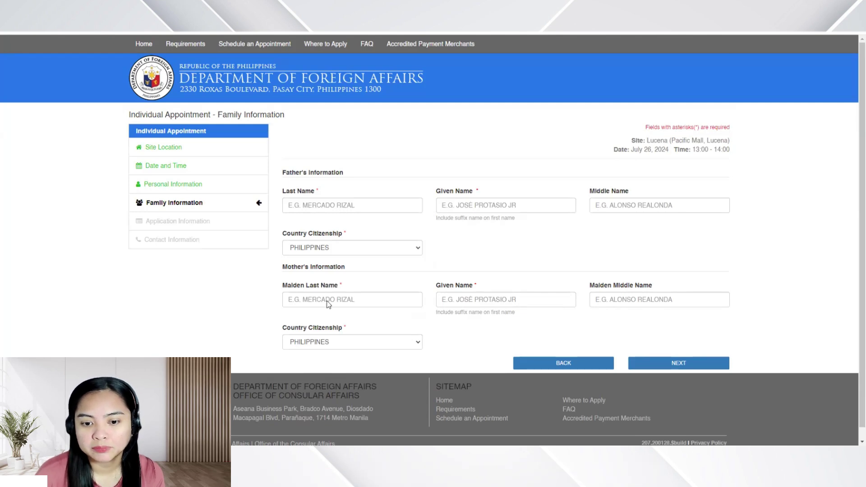
Step: Continue from Family Information to the Application Information step
{"action": "left_click", "coordinate": [679, 364]}
Step: Choose NEW as the application type and BIRTH as the basis of Philippine citizenship
{"action": "left_click", "coordinate": [401, 236]}
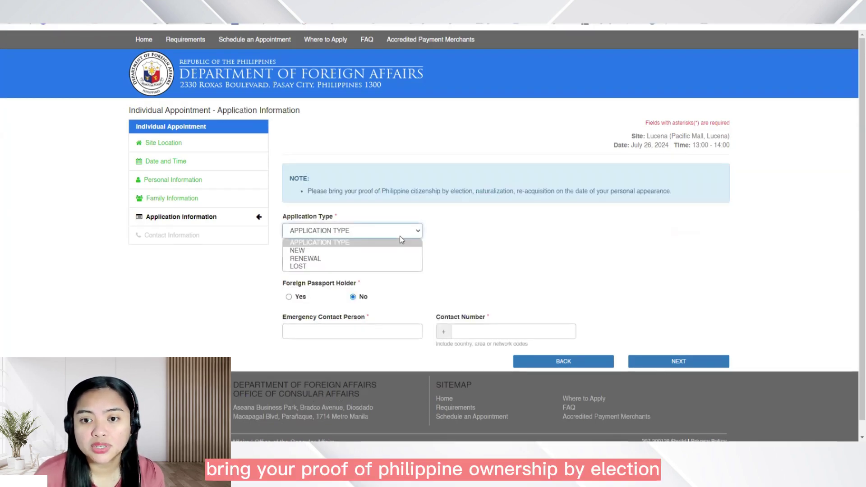
{"action": "left_click", "coordinate": [391, 251]}
{"action": "left_click", "coordinate": [388, 265]}
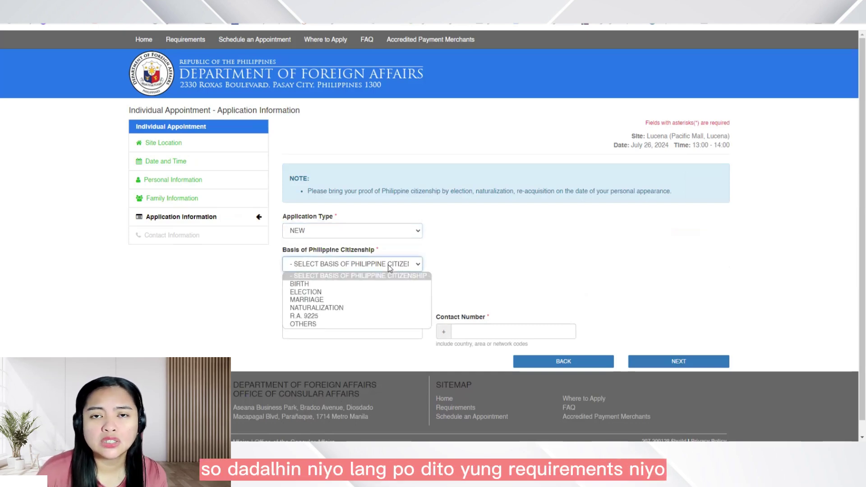
{"action": "left_click", "coordinate": [370, 286]}
{"action": "left_click", "coordinate": [393, 328]}
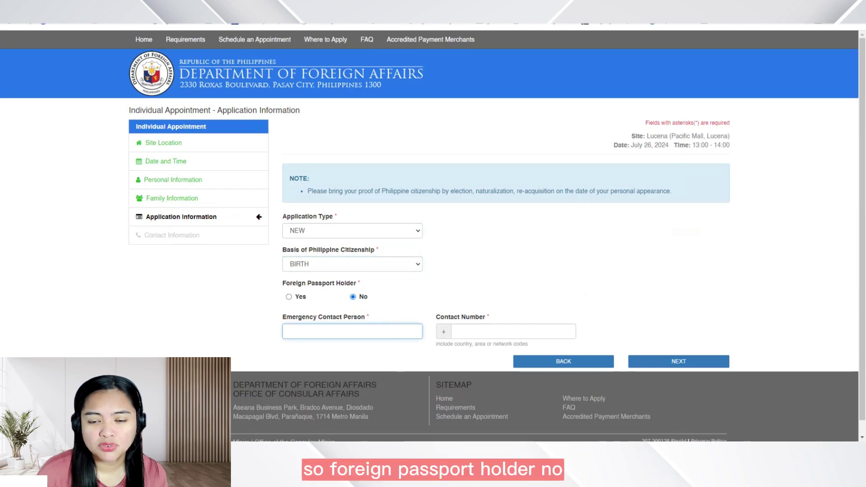
{"action": "left_click", "coordinate": [25, 110]}
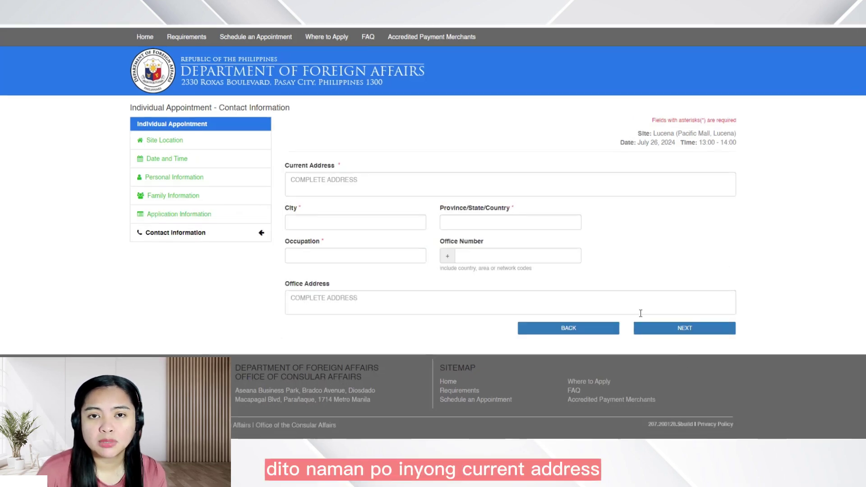
{"action": "left_click", "coordinate": [344, 175]}
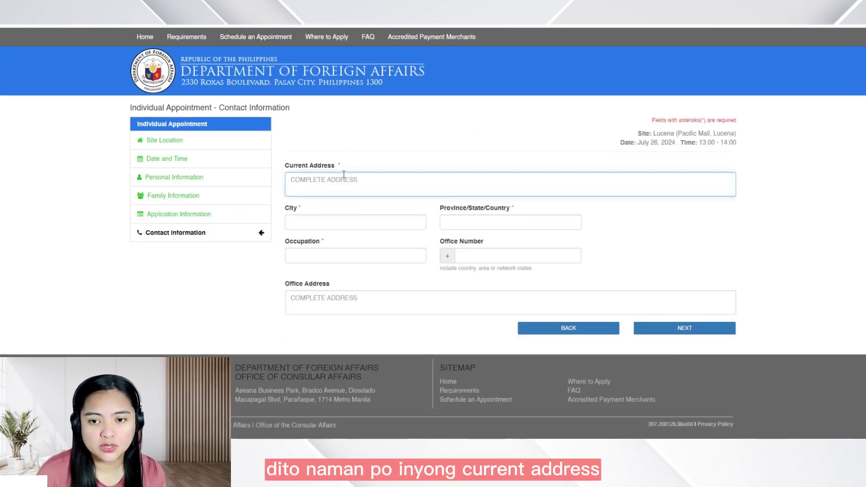
{"action": "left_click", "coordinate": [441, 357]}
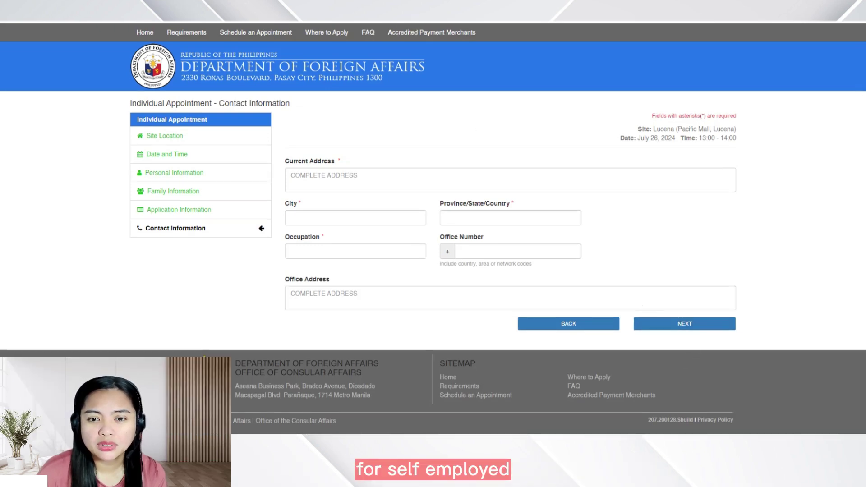
{"action": "left_click", "coordinate": [407, 180]}
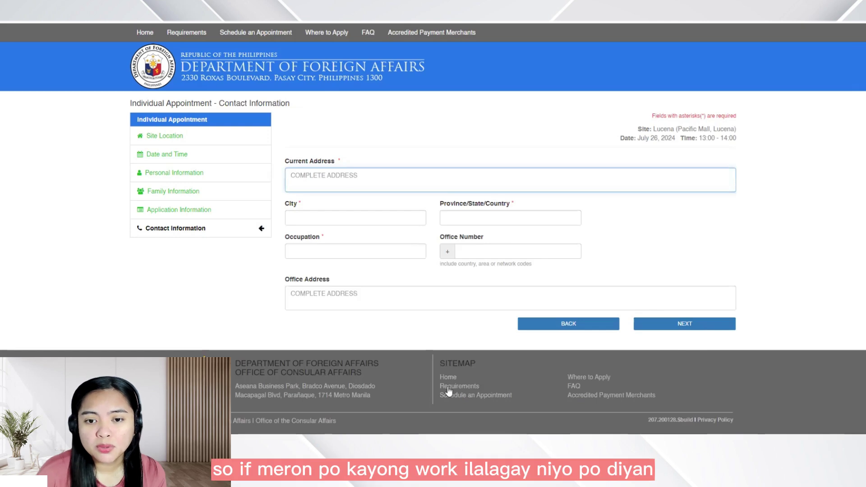
{"action": "left_click", "coordinate": [441, 353]}
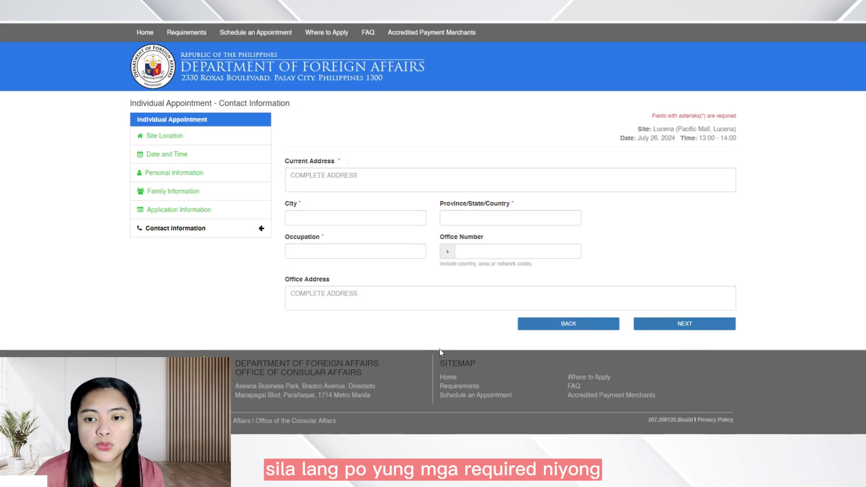
{"action": "scroll", "coordinate": [687, 364], "scroll_direction": "up", "scroll_amount": 1}
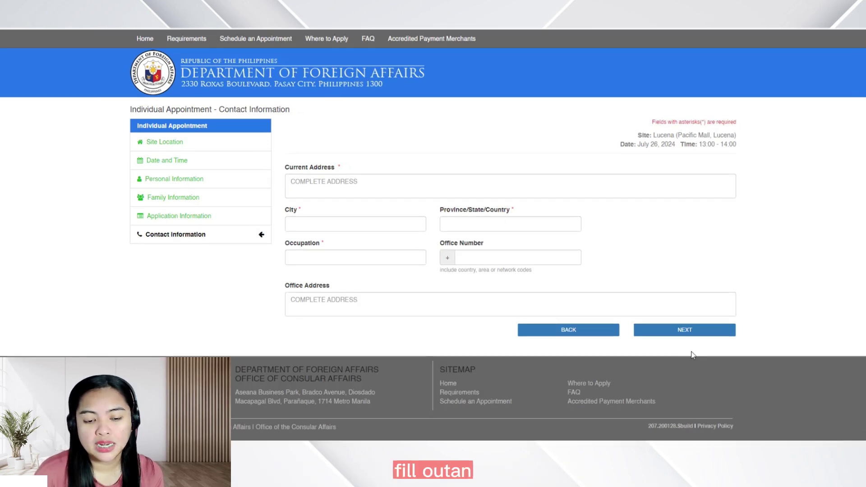
Step: Scroll through the Information Review, accept the passport declaration, and tick I'm not a robot
{"action": "left_click", "coordinate": [346, 177]}
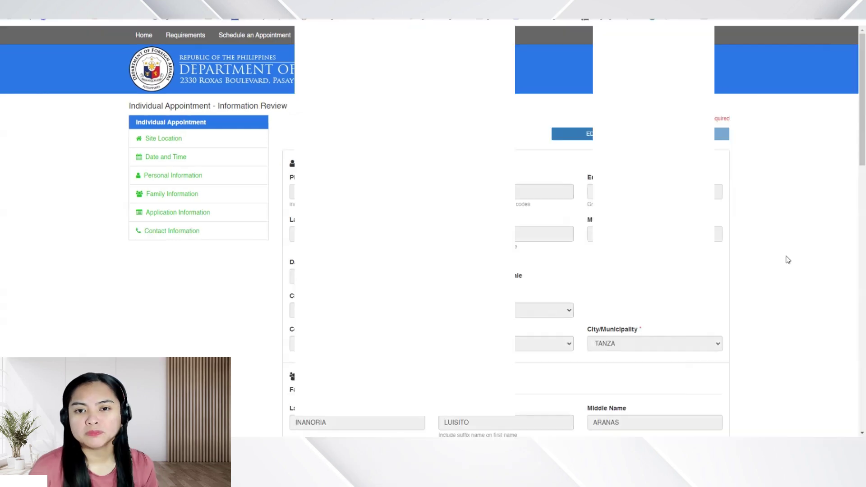
{"action": "scroll", "coordinate": [788, 260], "scroll_direction": "down", "scroll_amount": 10}
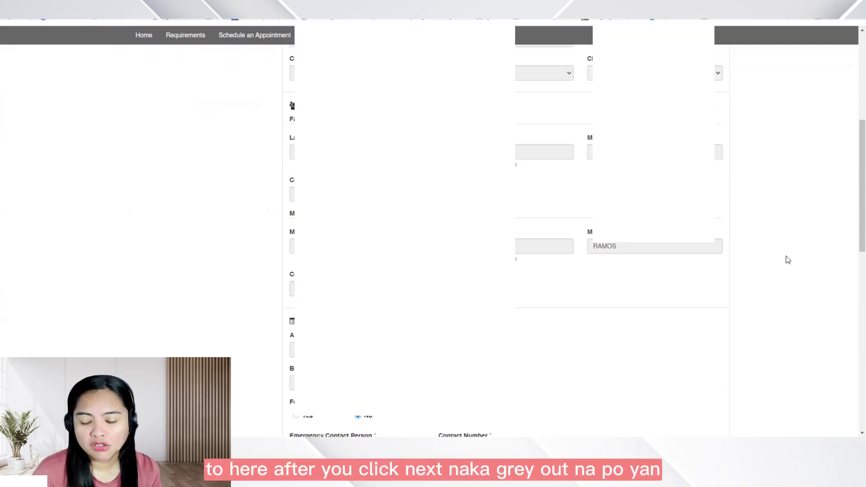
{"action": "scroll", "coordinate": [788, 260], "scroll_direction": "down", "scroll_amount": 5}
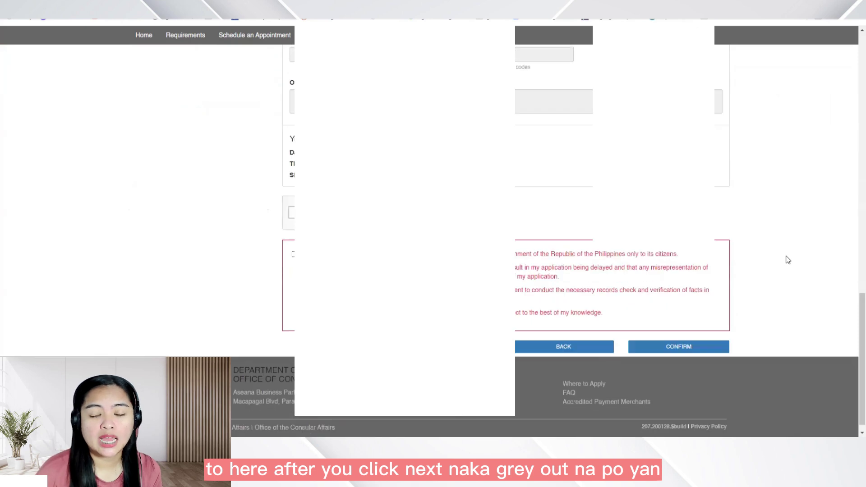
{"action": "scroll", "coordinate": [788, 259], "scroll_direction": "up", "scroll_amount": 15}
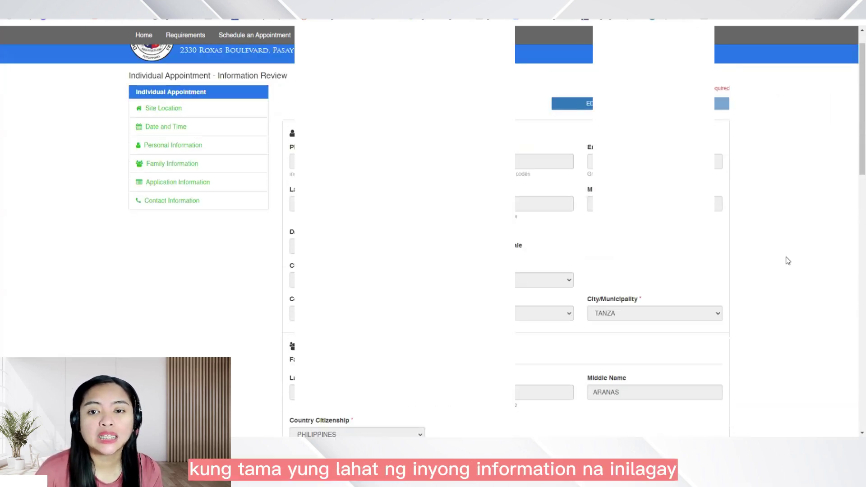
{"action": "scroll", "coordinate": [788, 261], "scroll_direction": "down", "scroll_amount": 1}
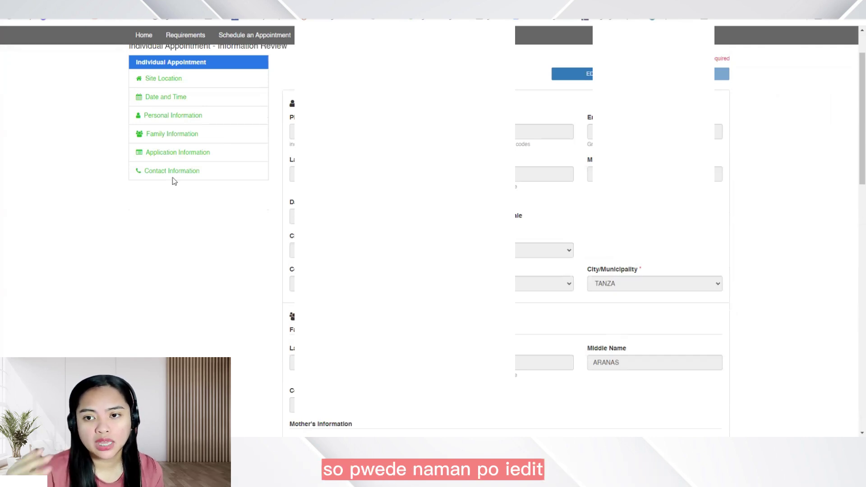
{"action": "scroll", "coordinate": [582, 379], "scroll_direction": "down", "scroll_amount": 2}
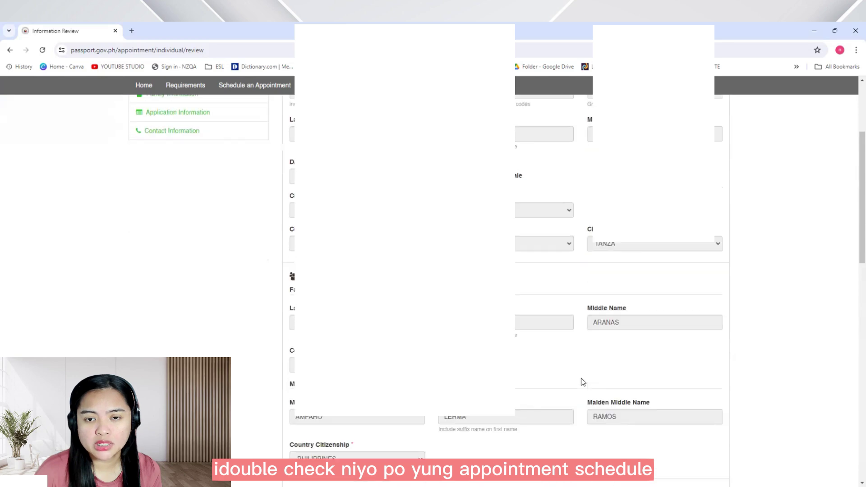
{"action": "scroll", "coordinate": [582, 379], "scroll_direction": "down", "scroll_amount": 5}
{"action": "scroll", "coordinate": [581, 382], "scroll_direction": "down", "scroll_amount": 10}
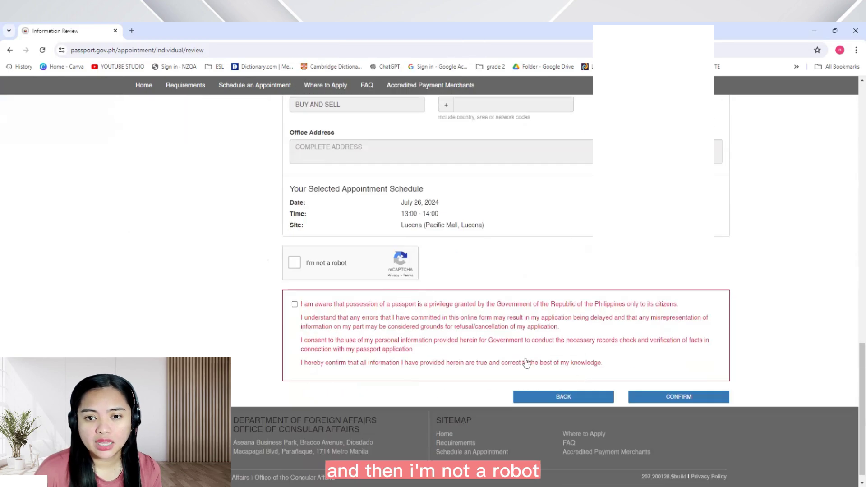
{"action": "left_click", "coordinate": [294, 304]}
{"action": "left_click", "coordinate": [294, 263]}
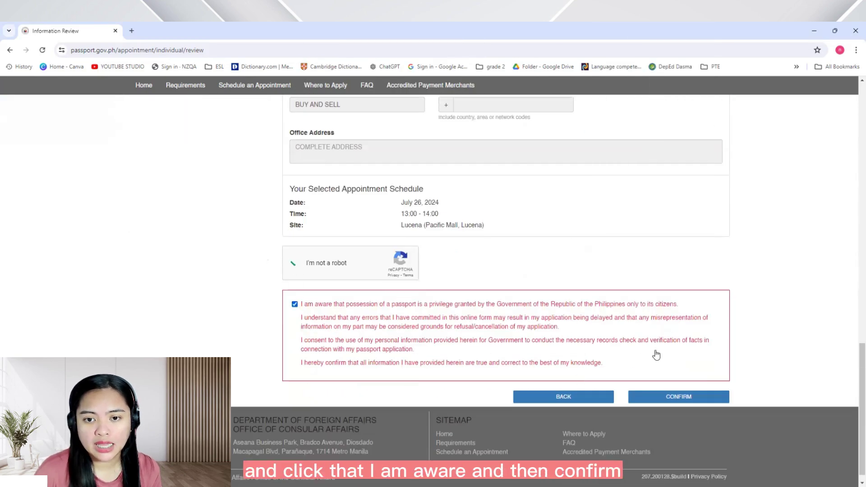
Step: Confirm the reviewed details and choose Regular Processing (PHP 950.00) paid over the counter
{"action": "left_click", "coordinate": [670, 400]}
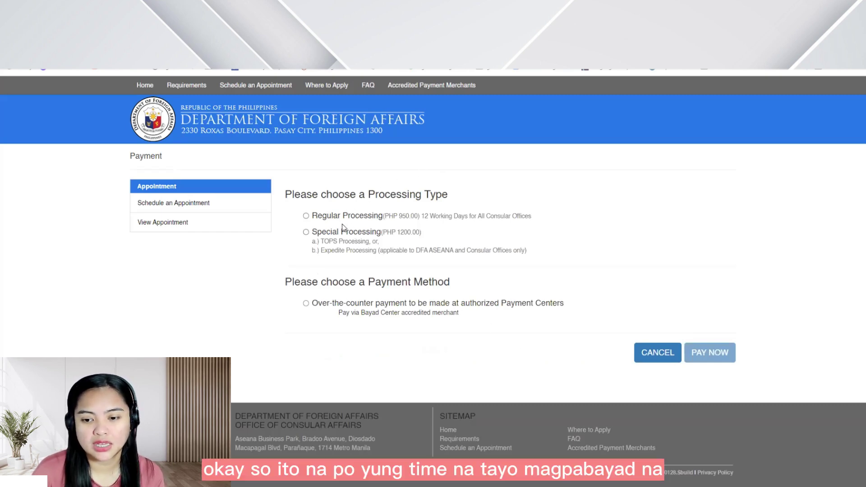
{"action": "left_click", "coordinate": [306, 216]}
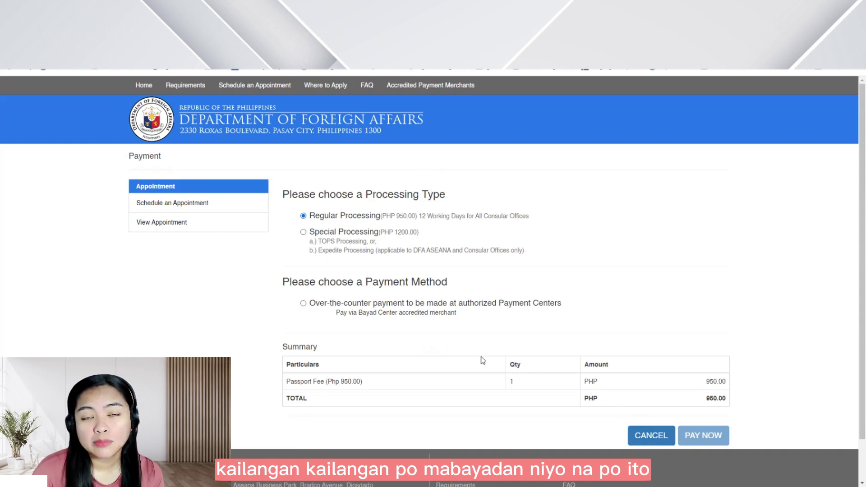
{"action": "scroll", "coordinate": [483, 360], "scroll_direction": "down", "scroll_amount": 1}
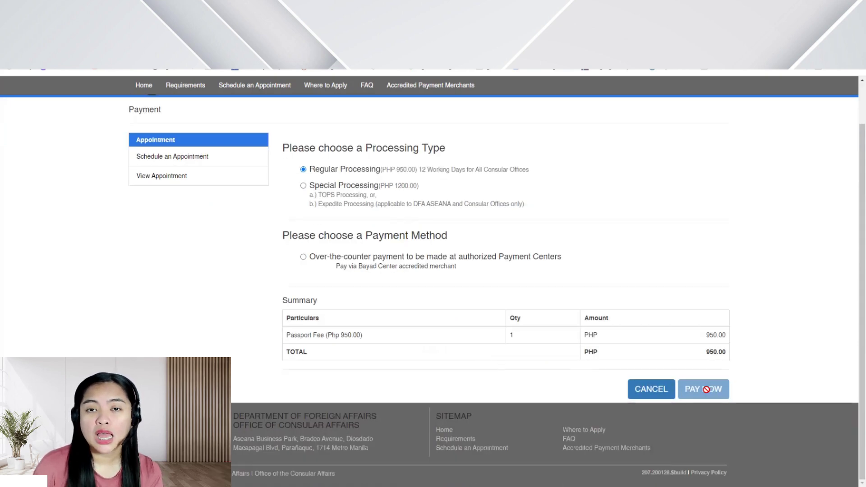
{"action": "left_click", "coordinate": [303, 258]}
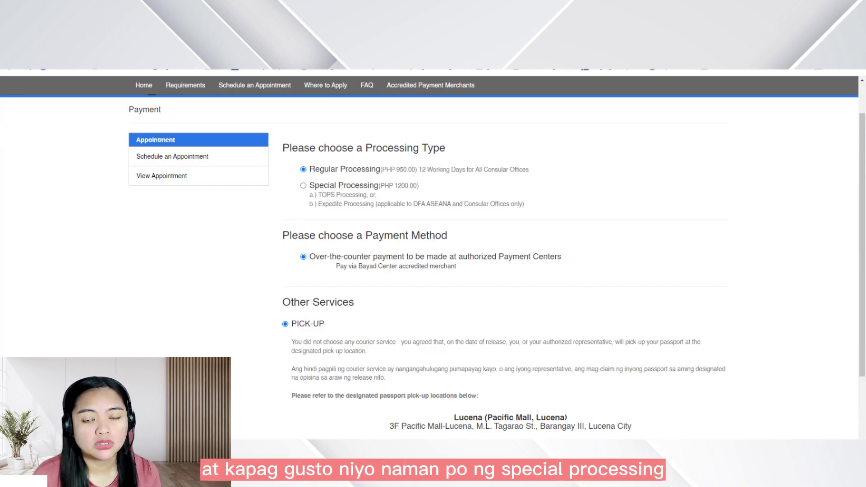
Step: Go ahead with paying the passport fee after agreeing to the payment reminders
{"action": "scroll", "coordinate": [691, 388], "scroll_direction": "down", "scroll_amount": 4}
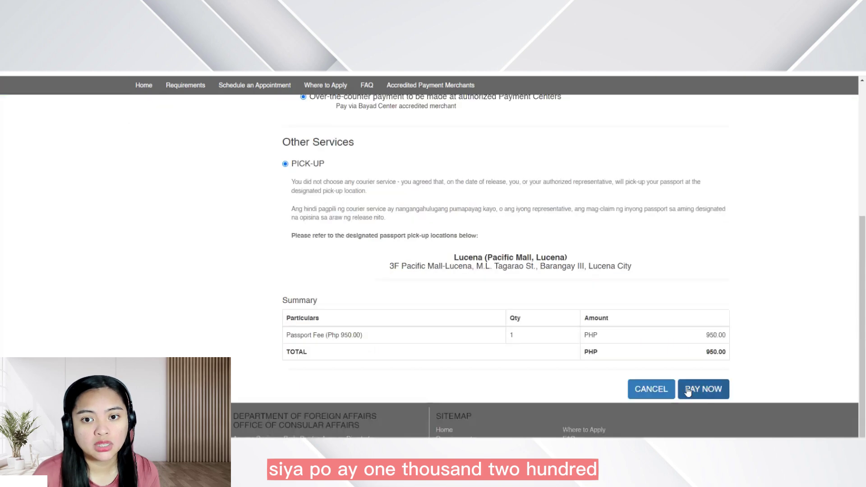
{"action": "left_click", "coordinate": [694, 389]}
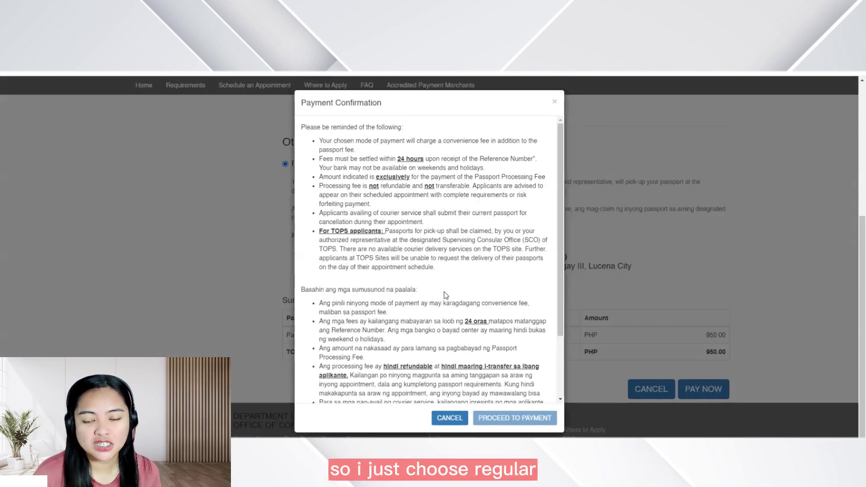
{"action": "scroll", "coordinate": [445, 254], "scroll_direction": "down", "scroll_amount": 2}
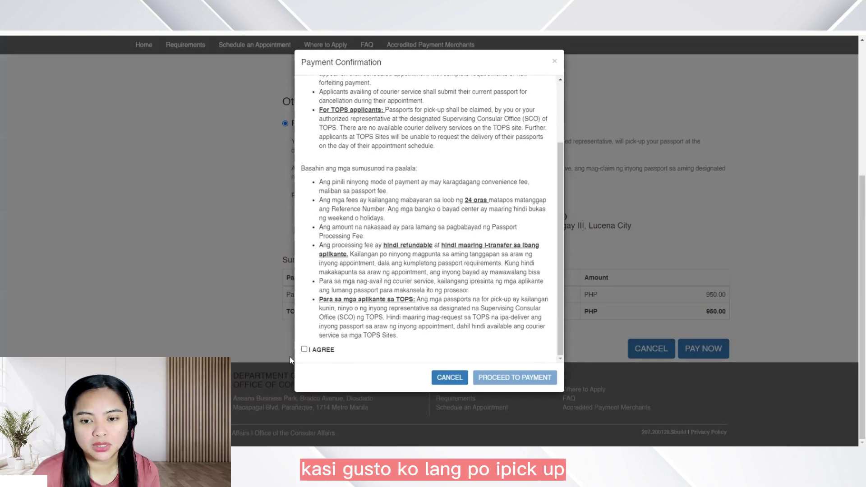
{"action": "left_click", "coordinate": [304, 350]}
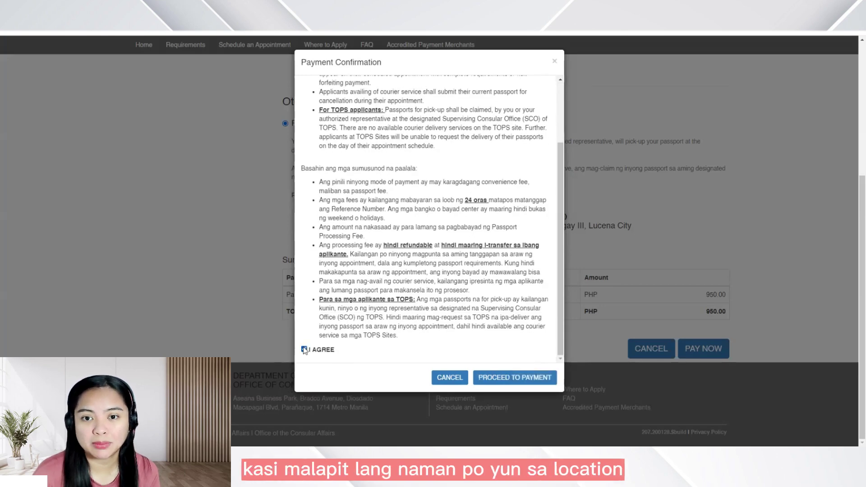
{"action": "left_click", "coordinate": [535, 378]}
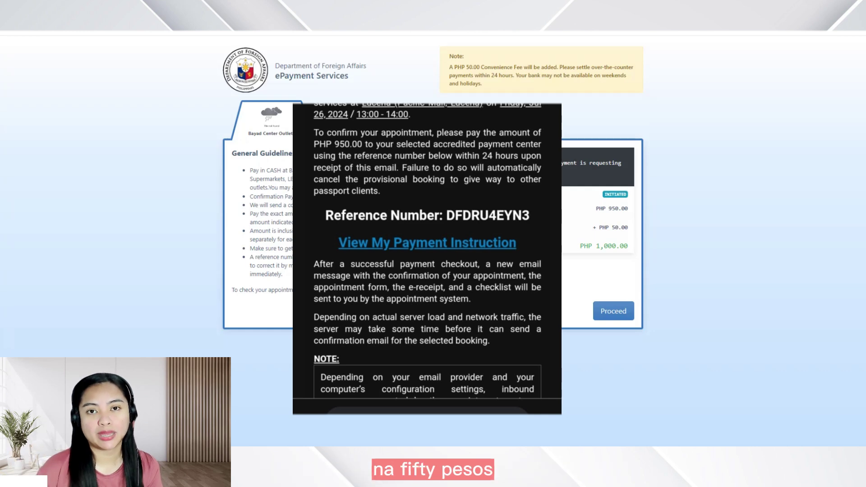
Step: Proceed with the PHP 1,000.00 Bayad Center payment and confirm it
{"action": "left_click", "coordinate": [615, 311]}
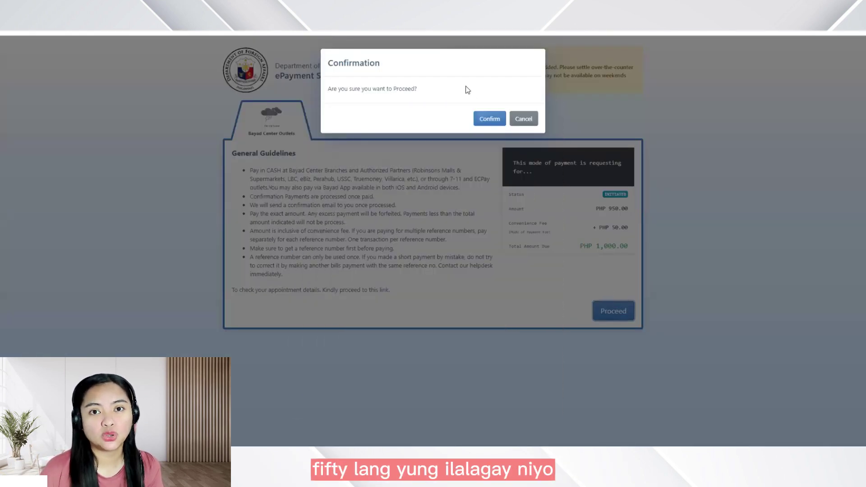
{"action": "left_click", "coordinate": [486, 119]}
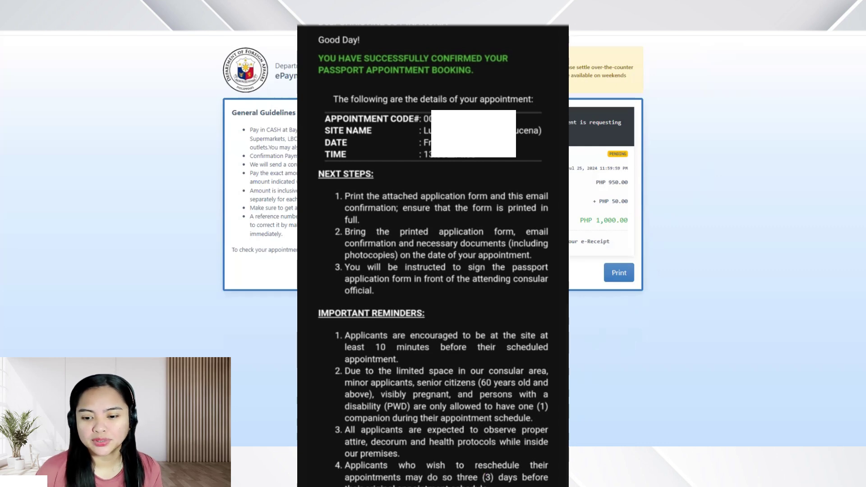
Step: Print the pending PHP 1,000.00 Bayad Center payment slip, then close the print preview
{"action": "left_click", "coordinate": [618, 274]}
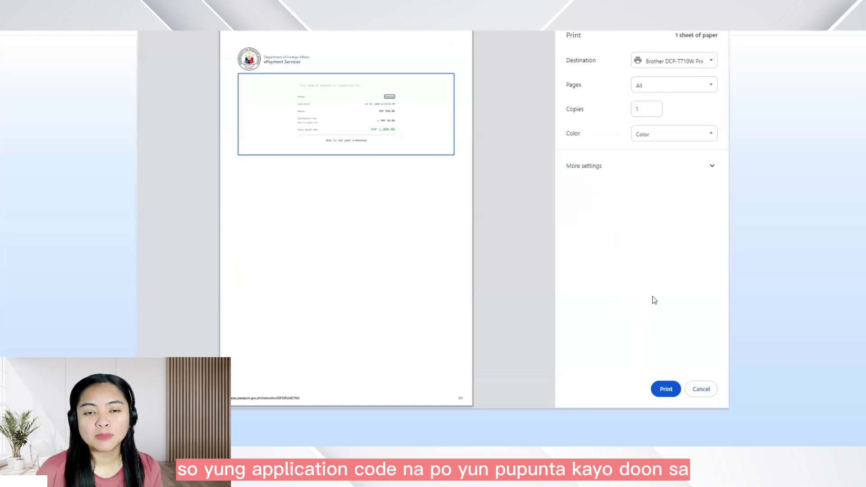
{"action": "left_click", "coordinate": [701, 389]}
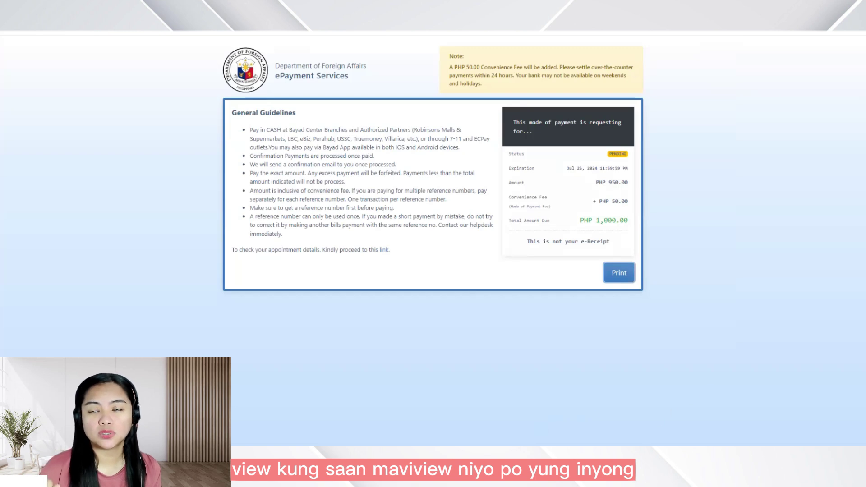
Step: Open the appointment details link in a new tab and focus the Appointment Code field
{"action": "right_click", "coordinate": [384, 252]}
{"action": "left_click", "coordinate": [396, 258]}
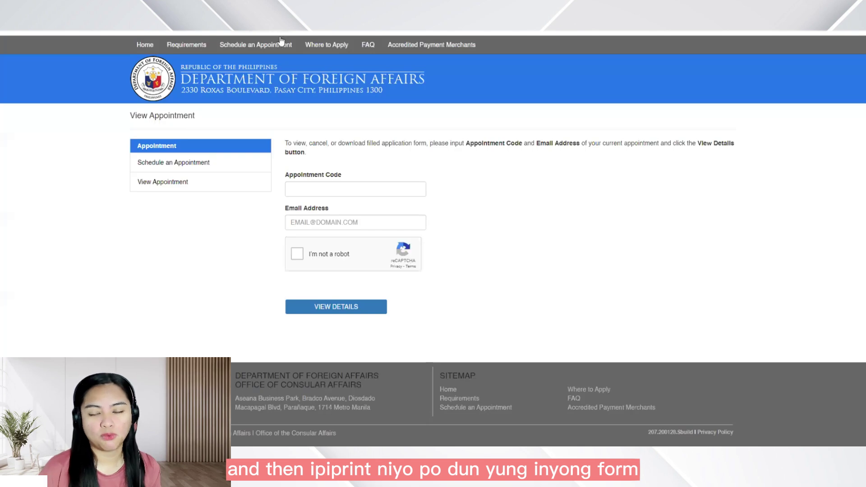
{"action": "left_click", "coordinate": [347, 191]}
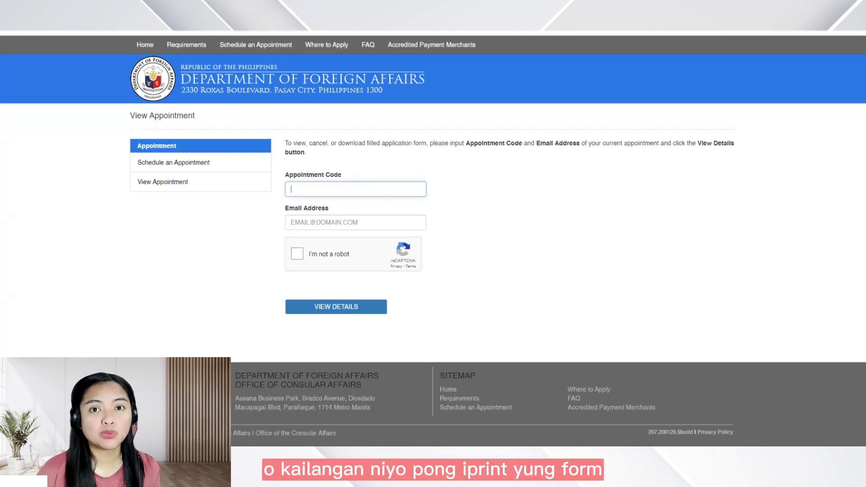
{"action": "left_click", "coordinate": [26, 112]}
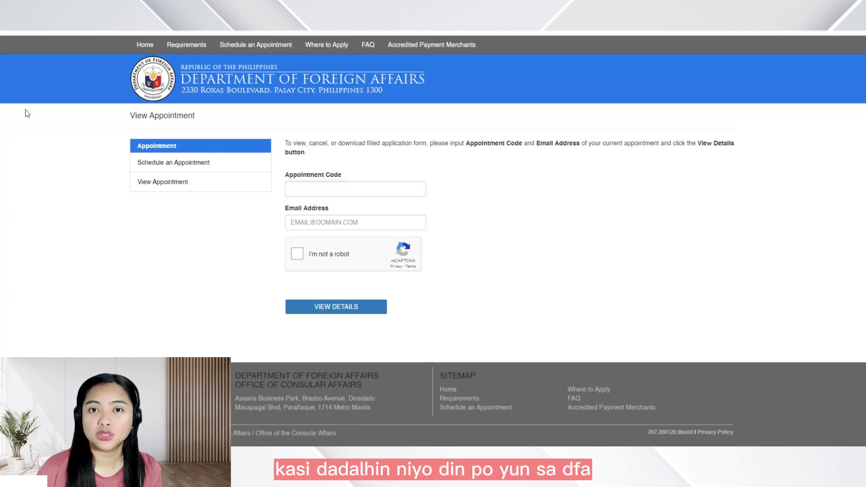